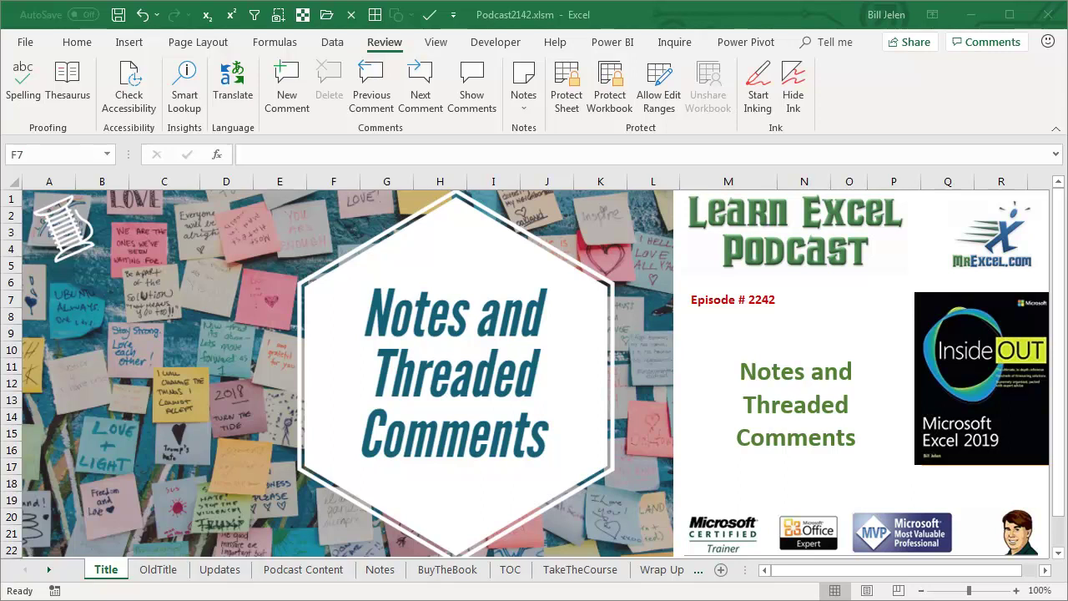
Step: Visit the OldTitle and Updates sheets, ending on the Podcast Content grocery list
left_click(160, 570)
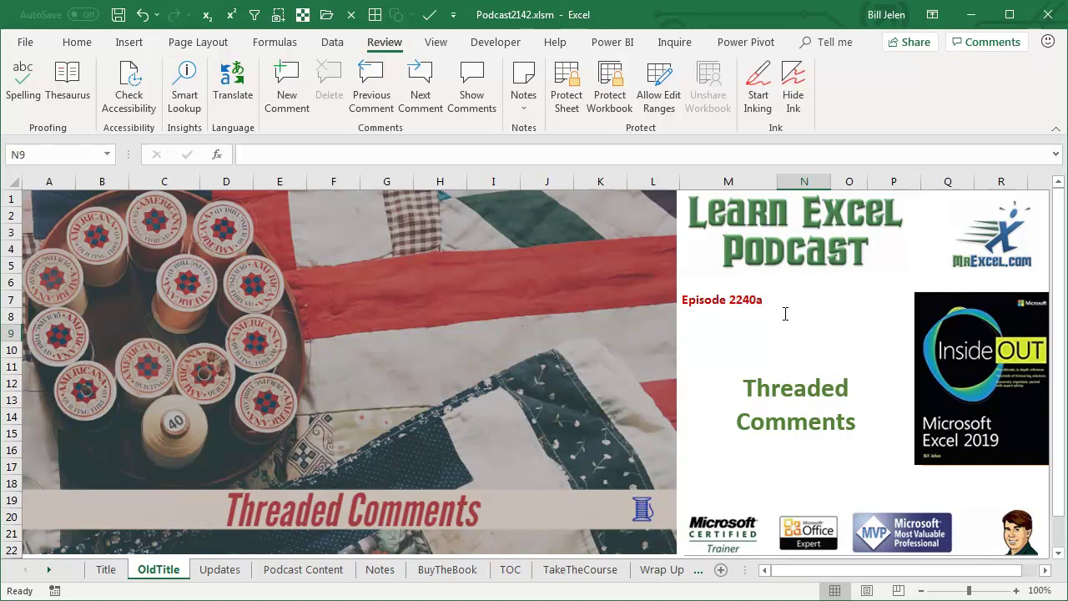
left_click(223, 575)
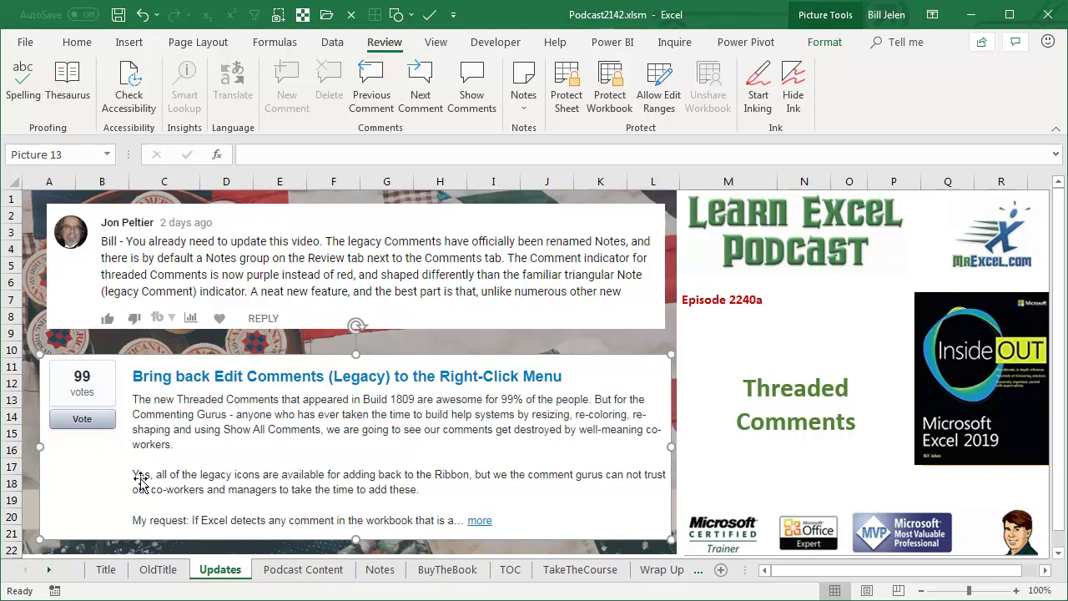
left_click(292, 569)
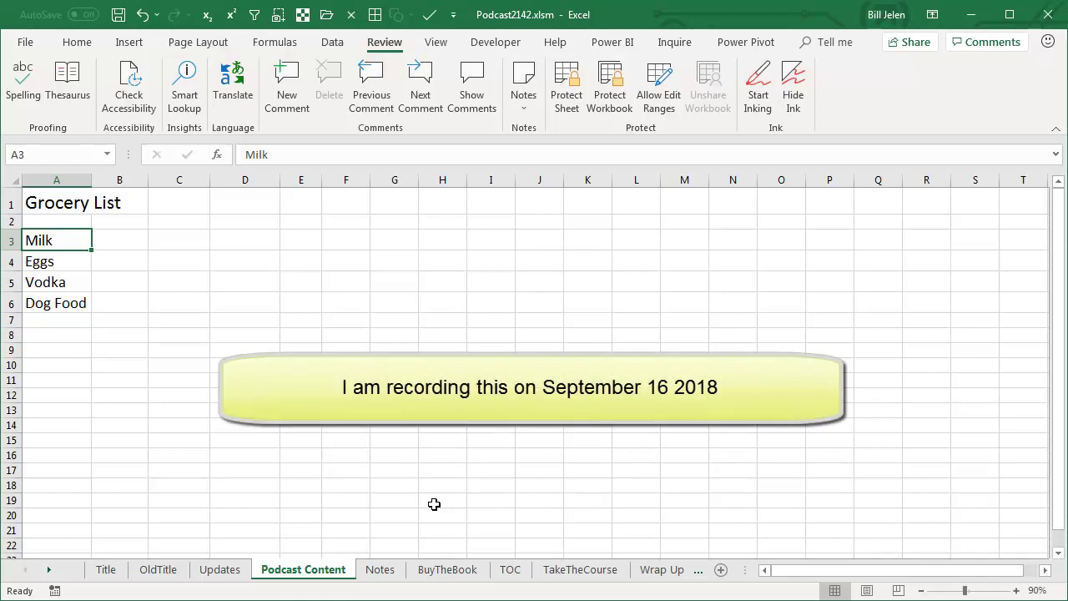
Step: Add the legacy note 'Get the Skim milk Please' to the Milk cell A3
key("alt+i")
key("m")
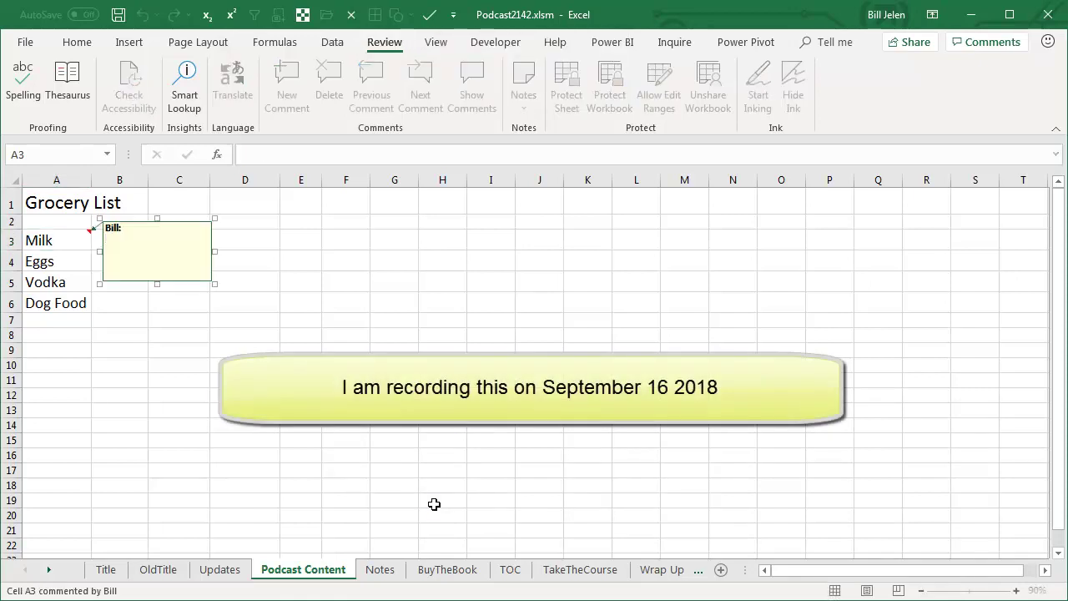
type("Get the Skim milk Please.")
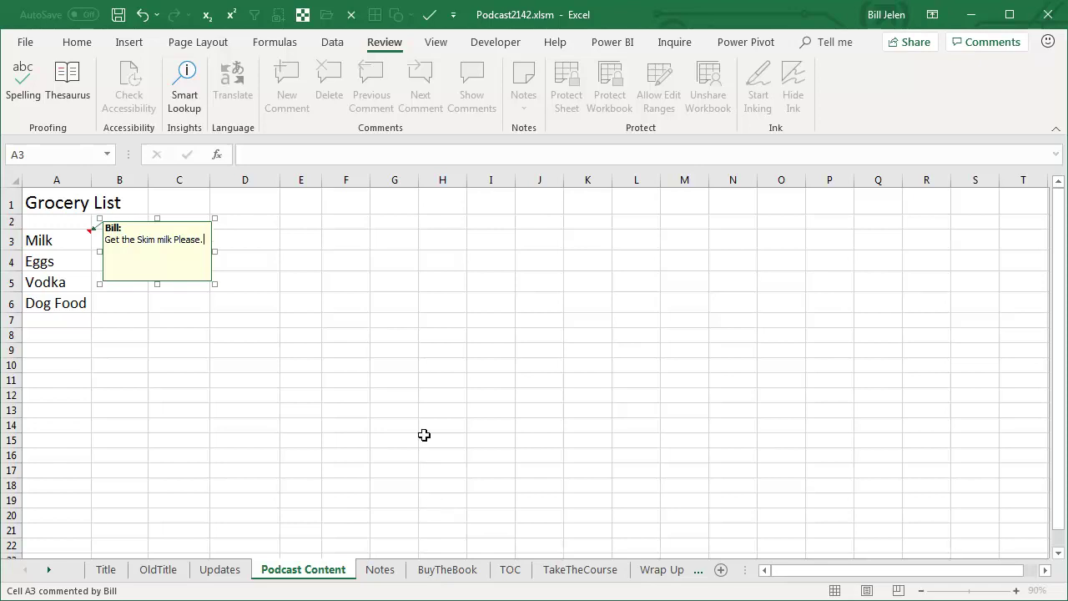
left_click(362, 234)
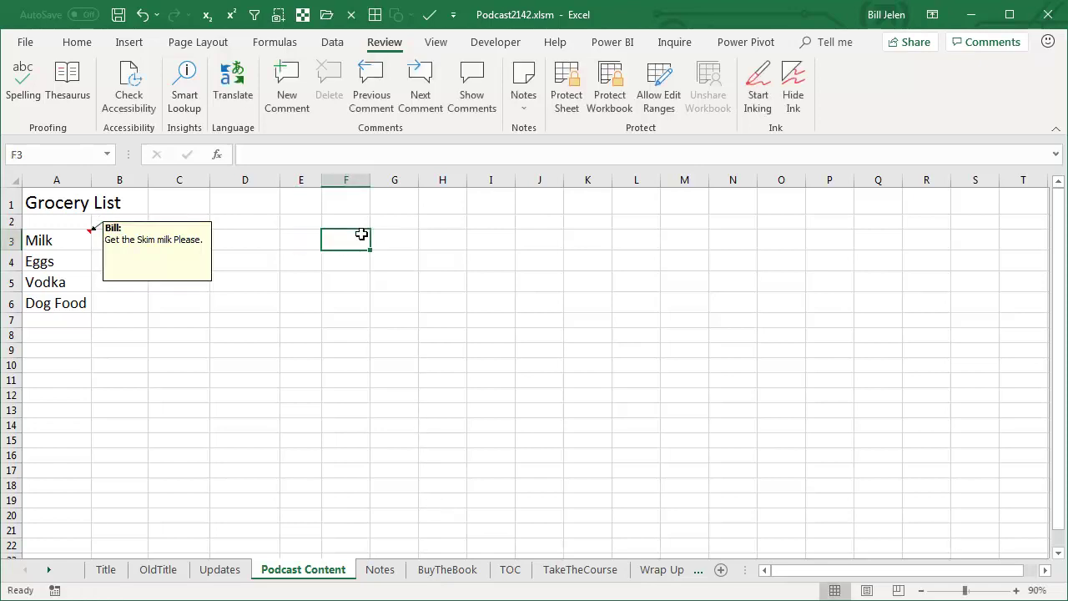
left_click(525, 106)
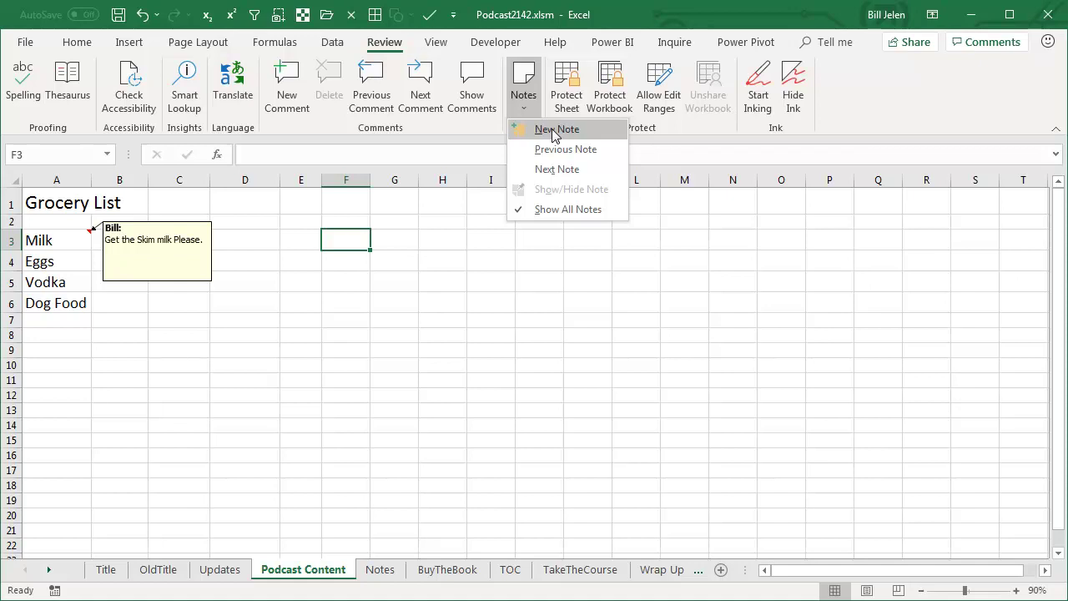
Step: On the Notes sheet, change the star-shaped Cool Trick note to a Plaque shape
left_click(387, 570)
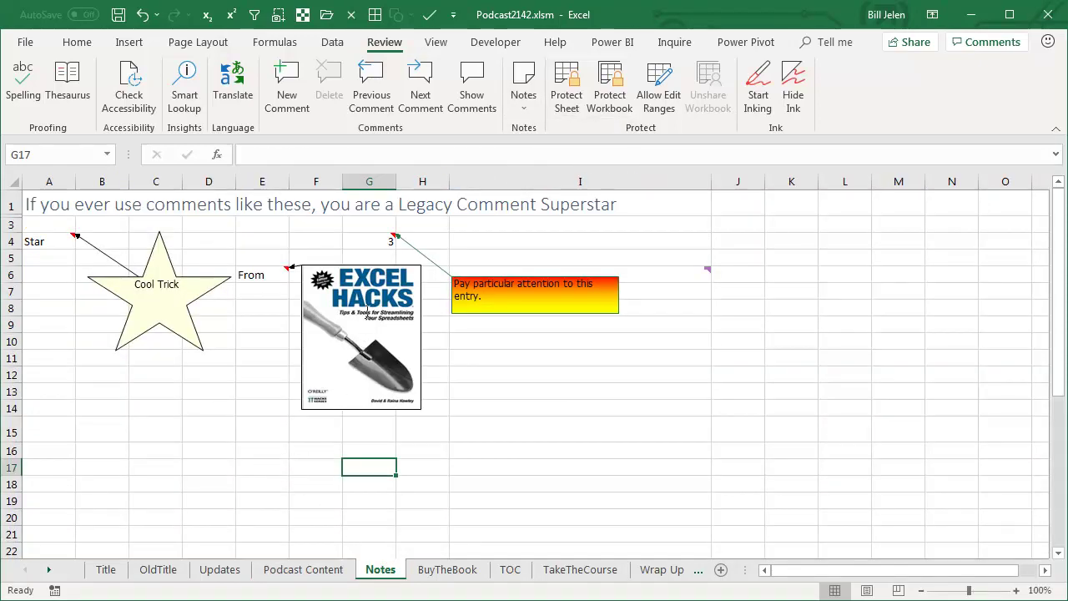
left_click(187, 305)
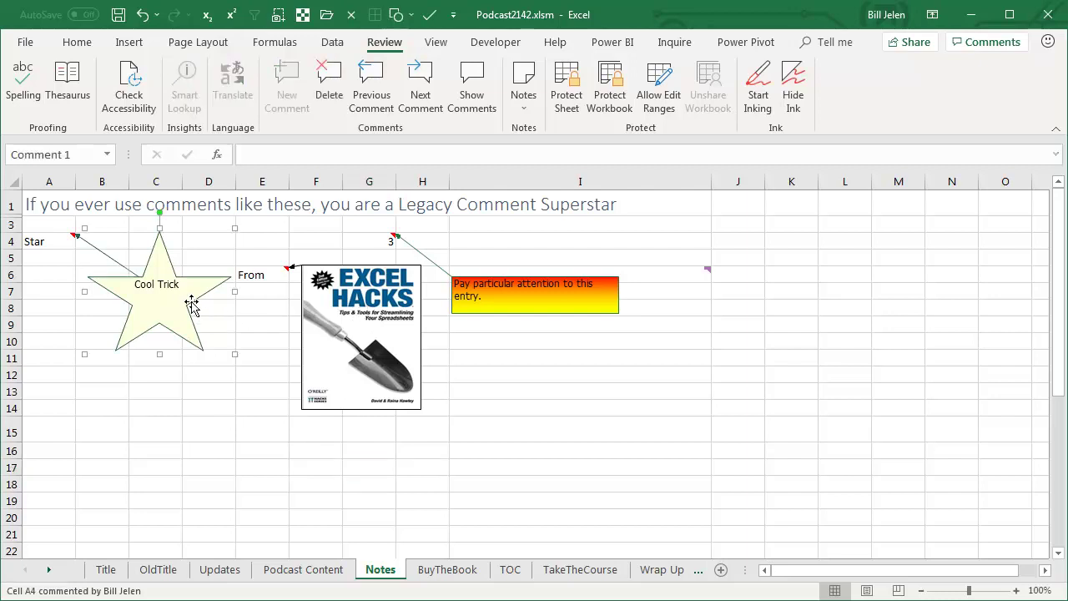
left_click(413, 17)
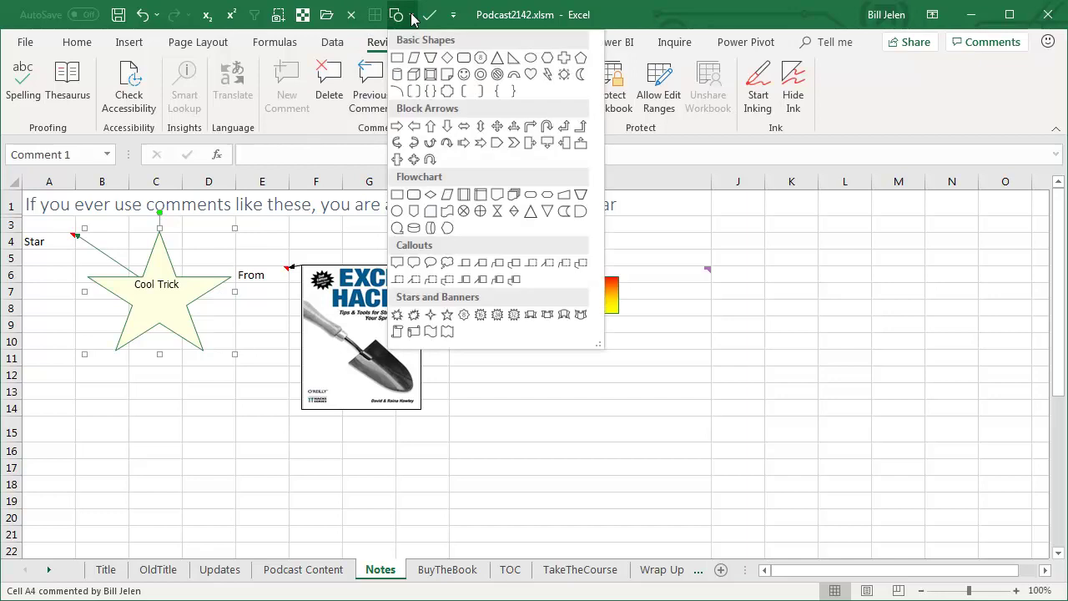
left_click(448, 94)
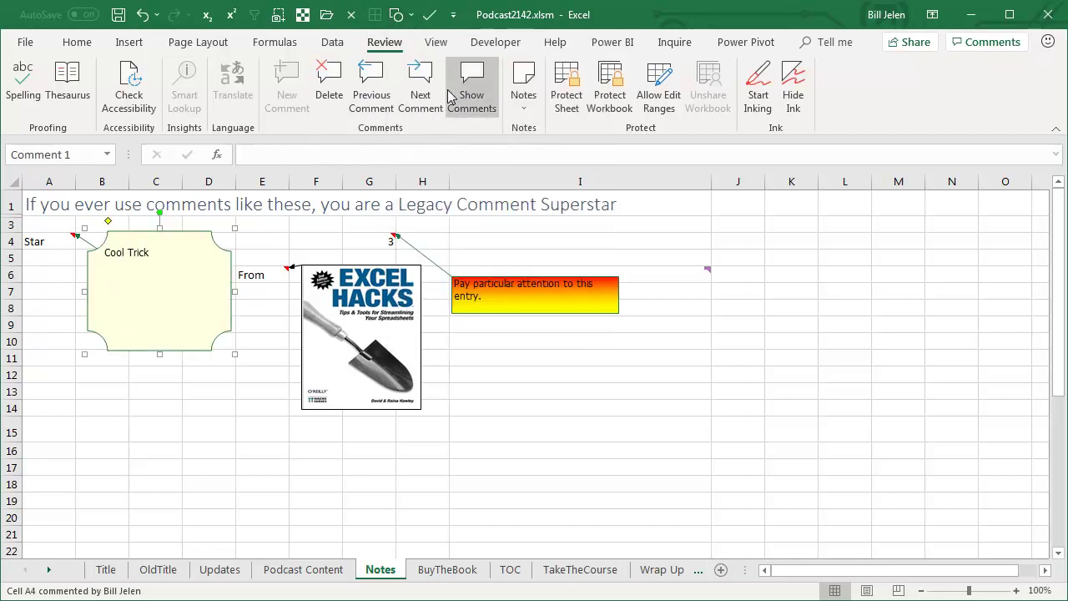
mouse_move(708, 269)
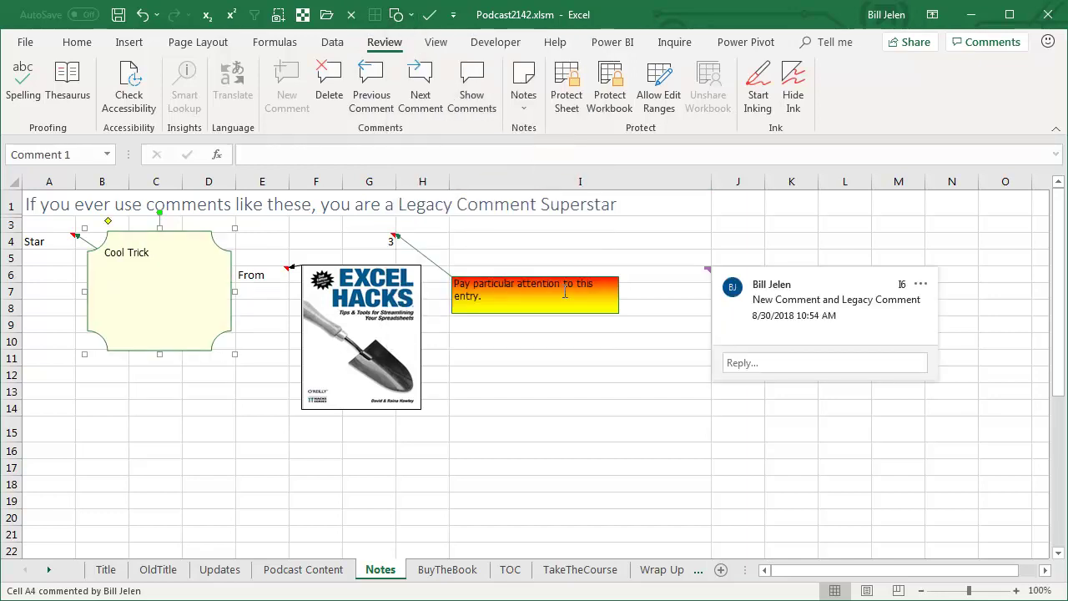
Step: Scroll over the Notes sheet's styled comments, then return to Podcast Content
scroll(528, 348, "down", 4)
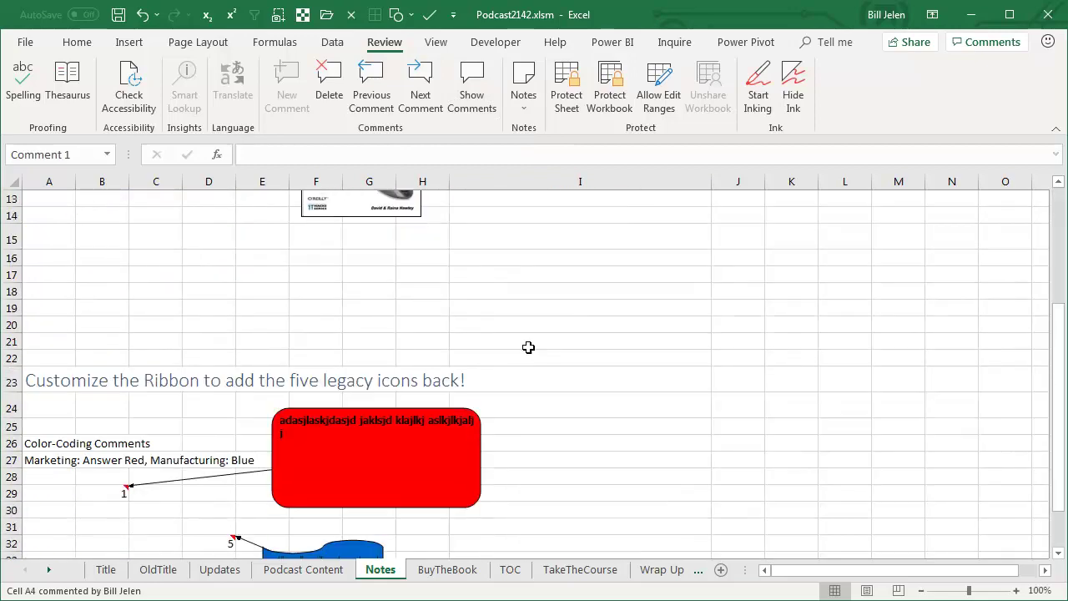
scroll(528, 347, "down", 2)
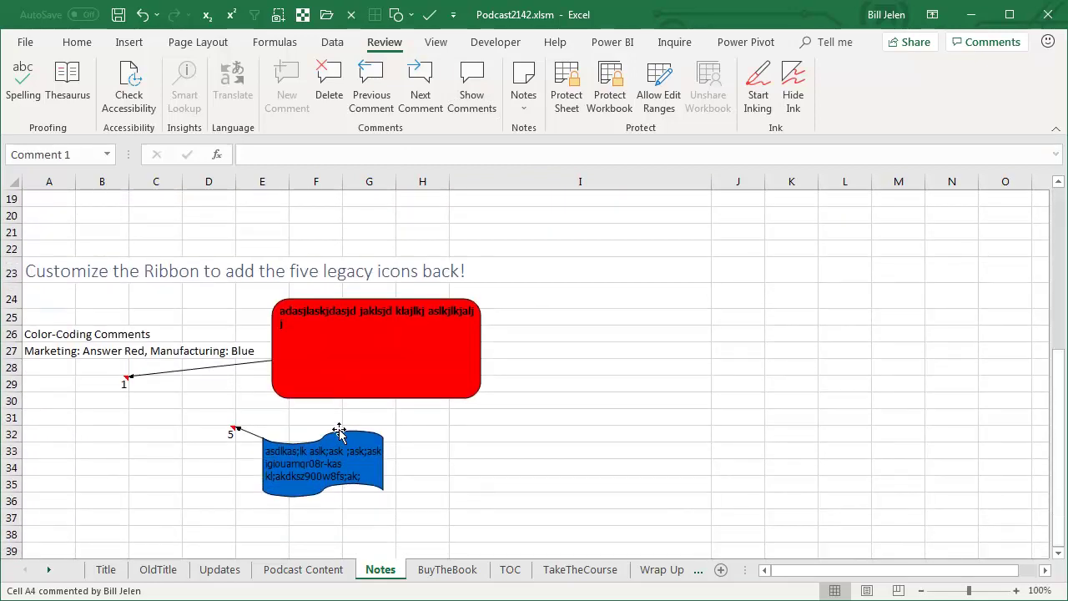
scroll(540, 412, "up", 5)
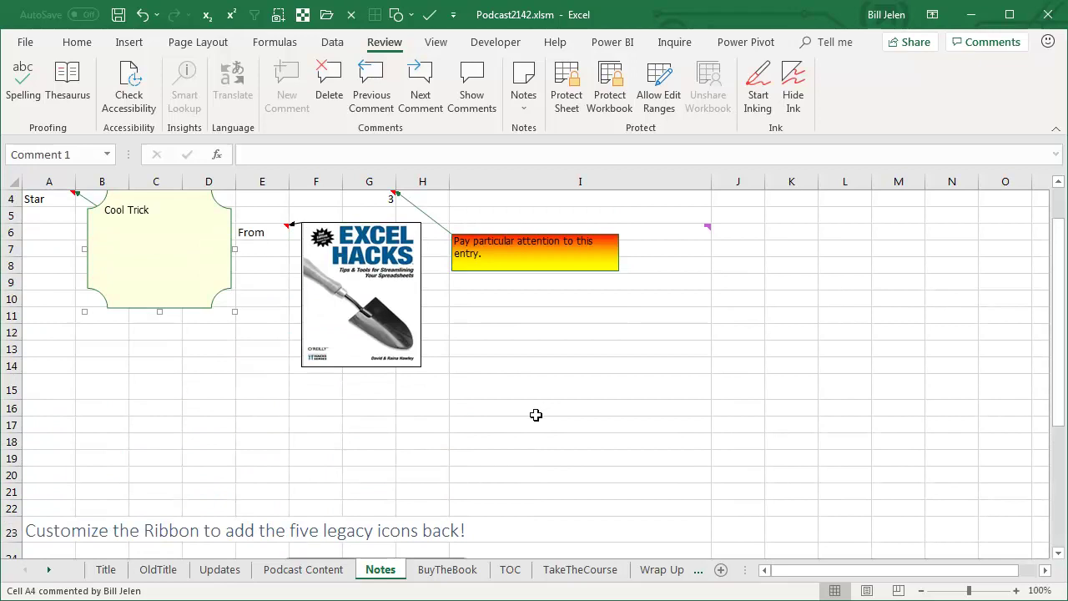
scroll(540, 412, "up", 1)
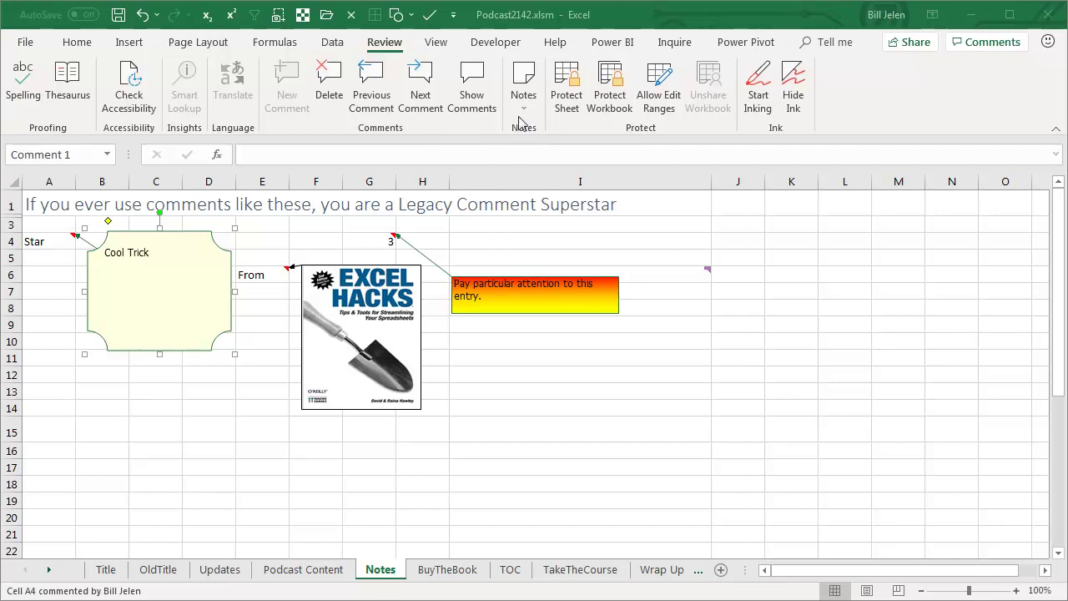
key("ctrl+Page_Up")
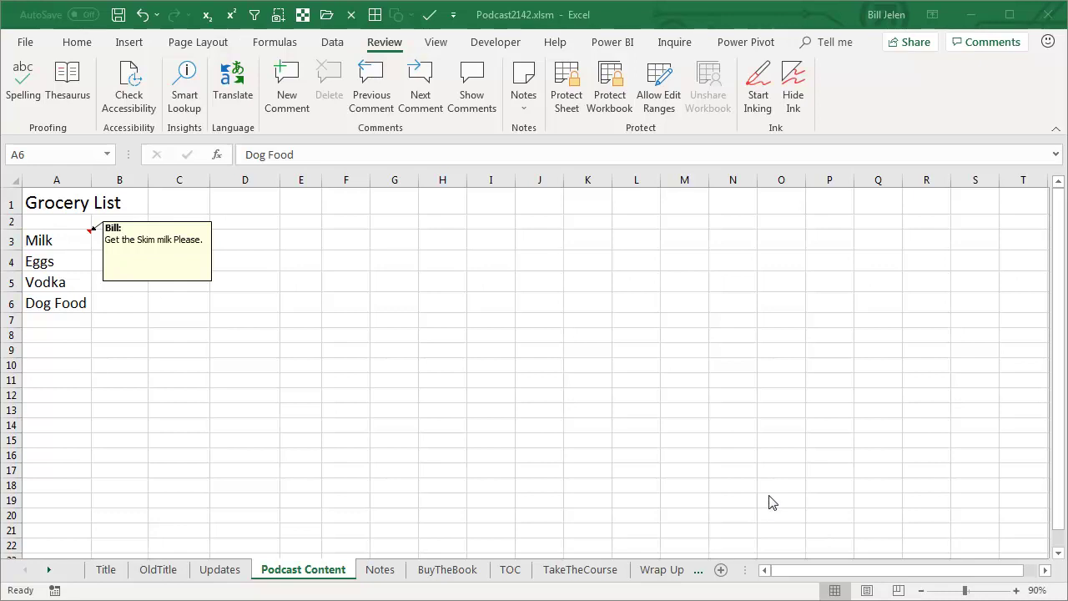
Step: Post the threaded comment 'What flavor this week?' on Dog Food in A6
left_click(66, 304)
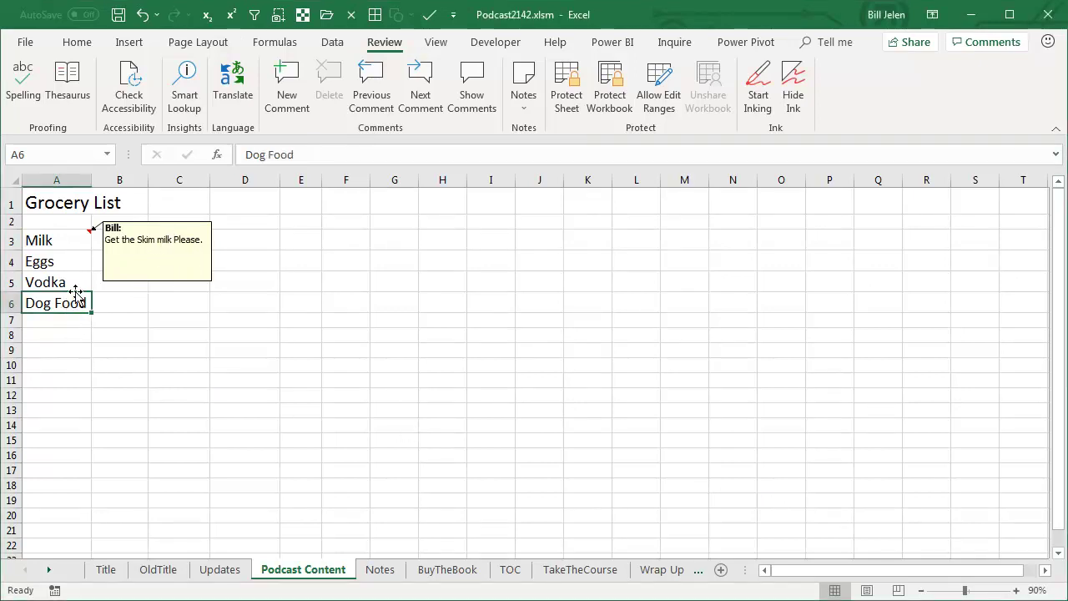
left_click(286, 74)
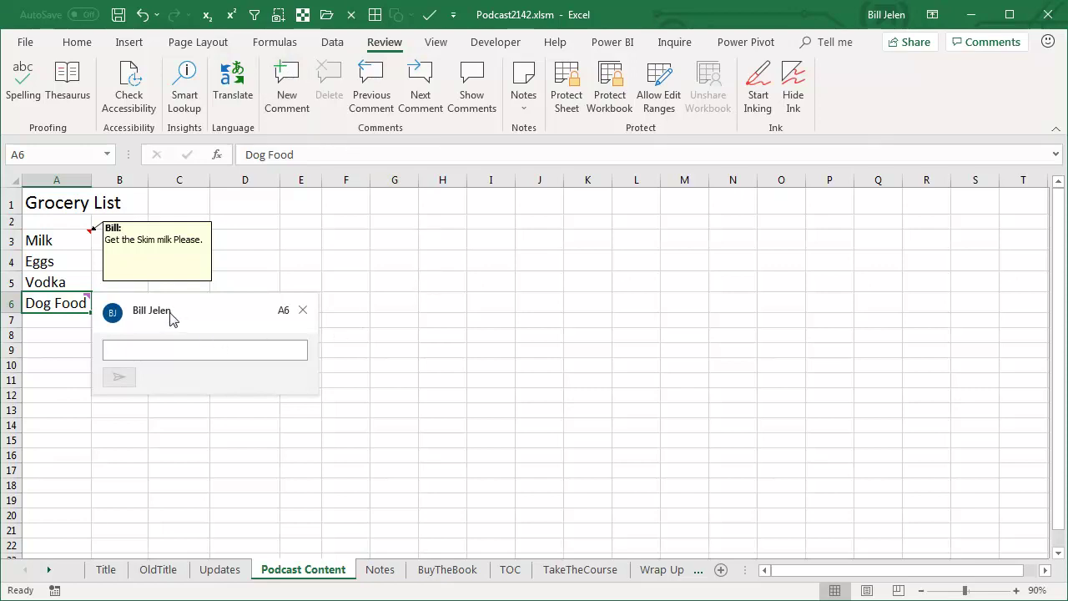
type("Wha")
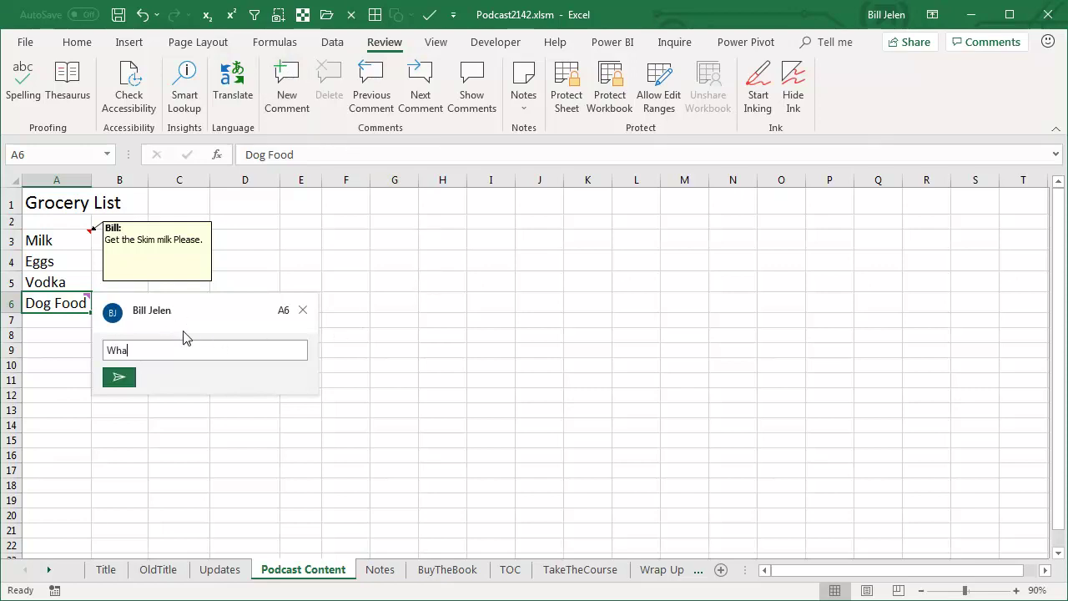
type("t flavor this week?")
left_click(121, 378)
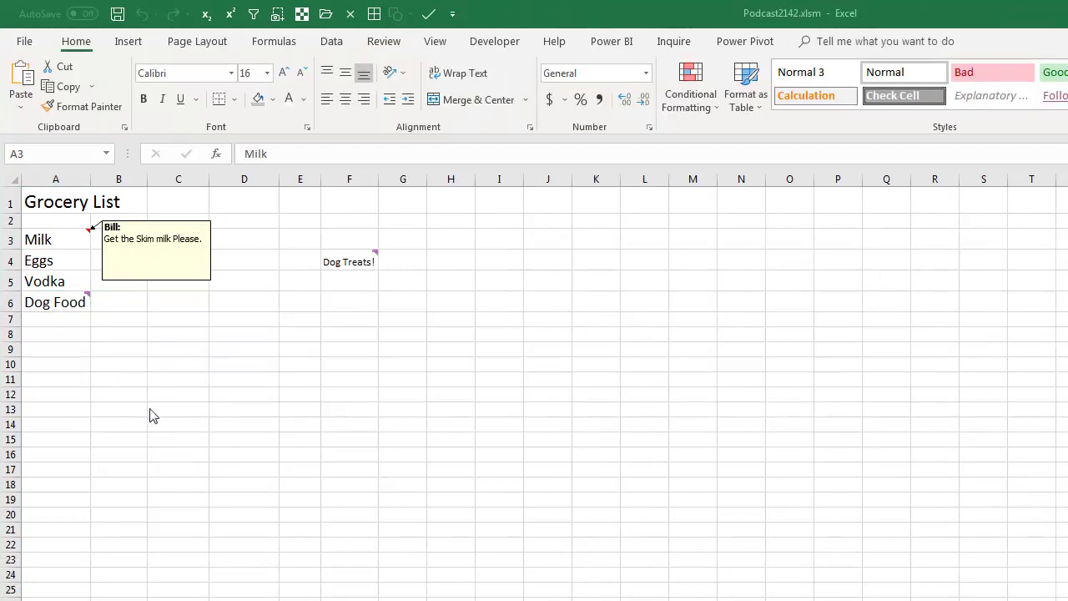
mouse_move(56, 302)
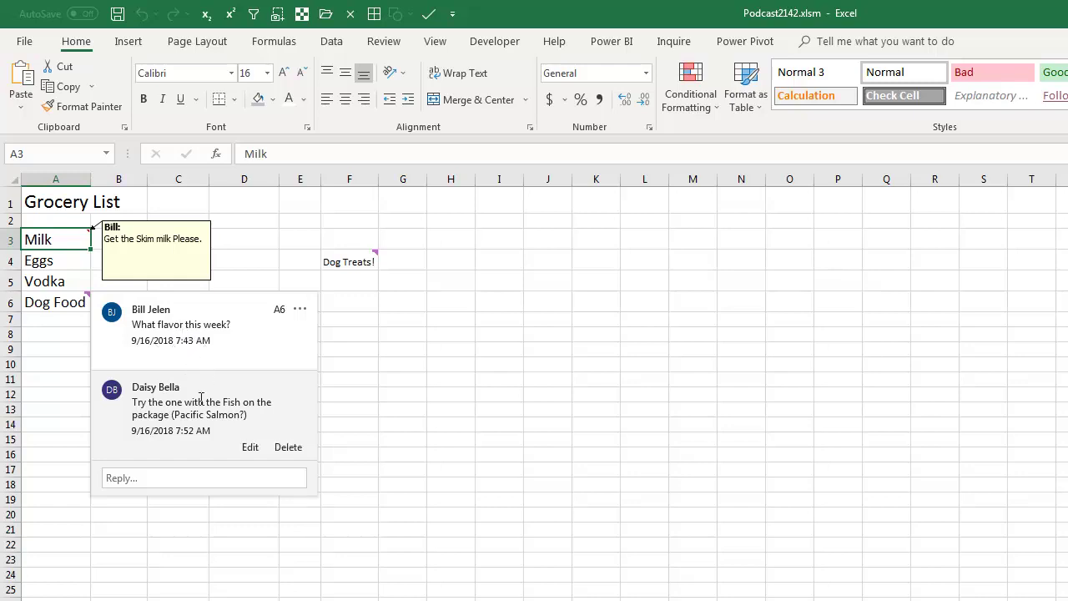
Step: Post the reply 'Ok sounds good' in the Dog Food thread and close it
left_click(154, 478)
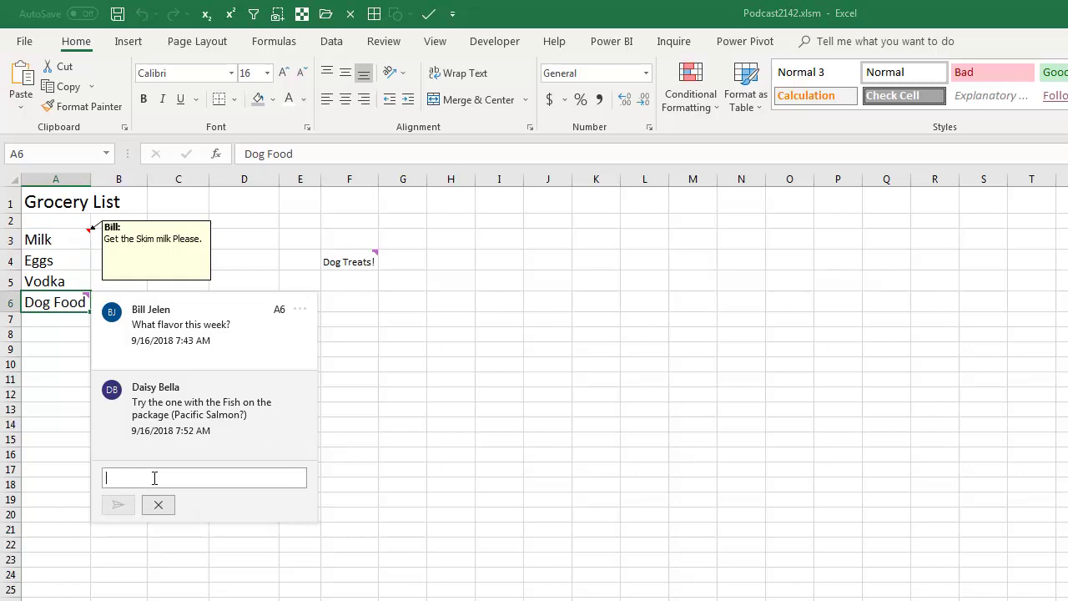
type("Okk")
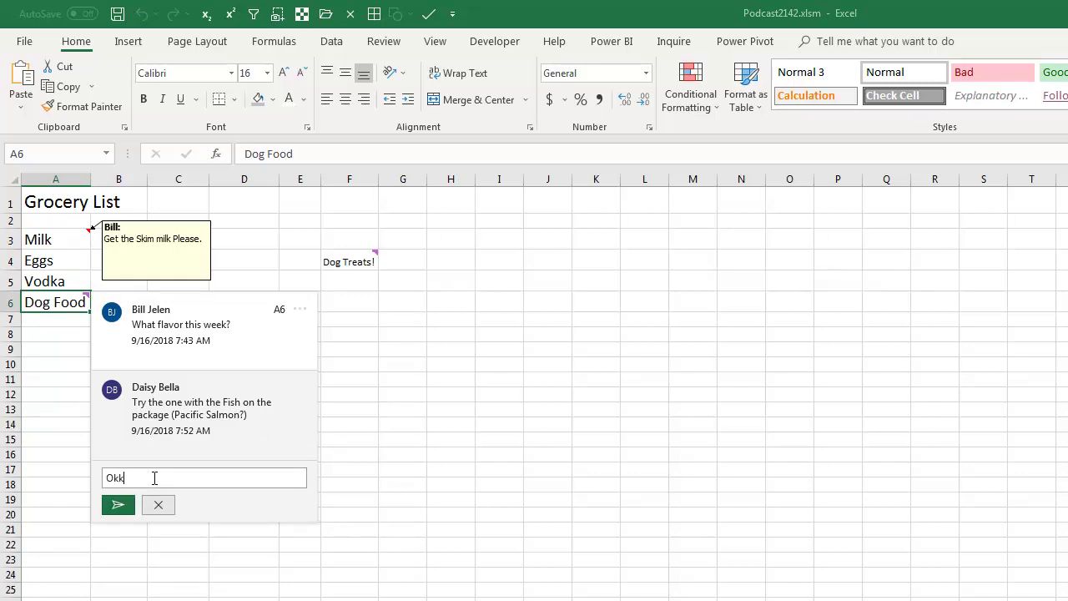
key("BackSpace")
type("soung")
type("s good")
key("Return")
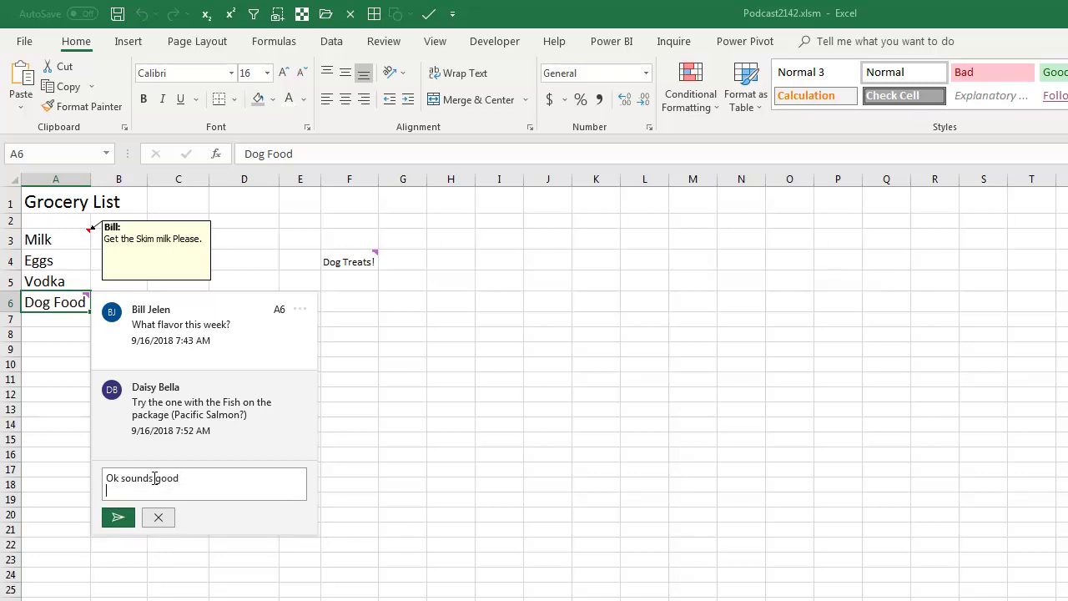
left_click(117, 520)
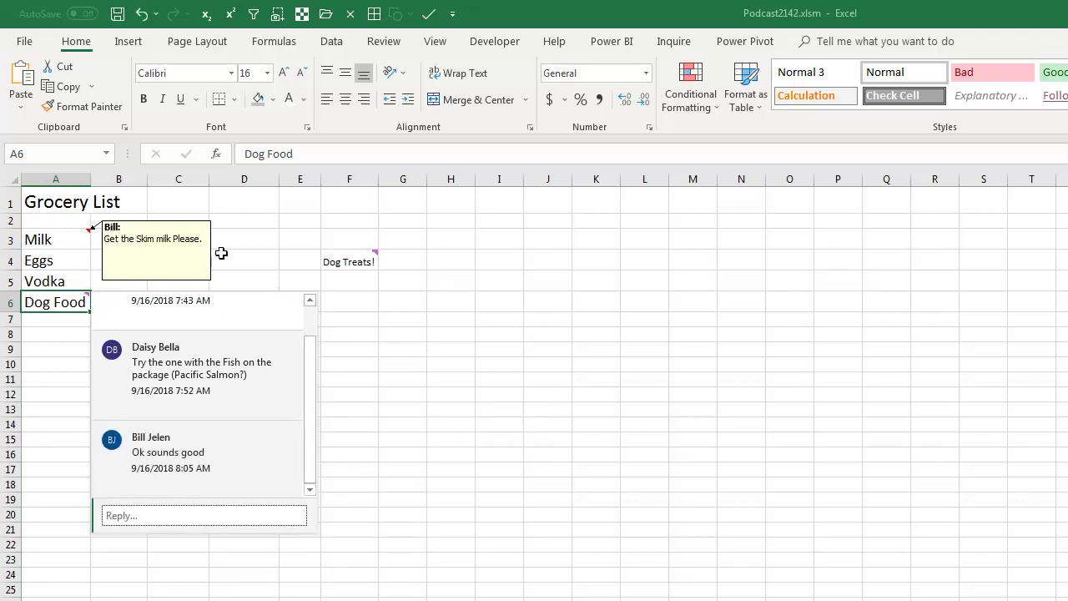
left_click(402, 370)
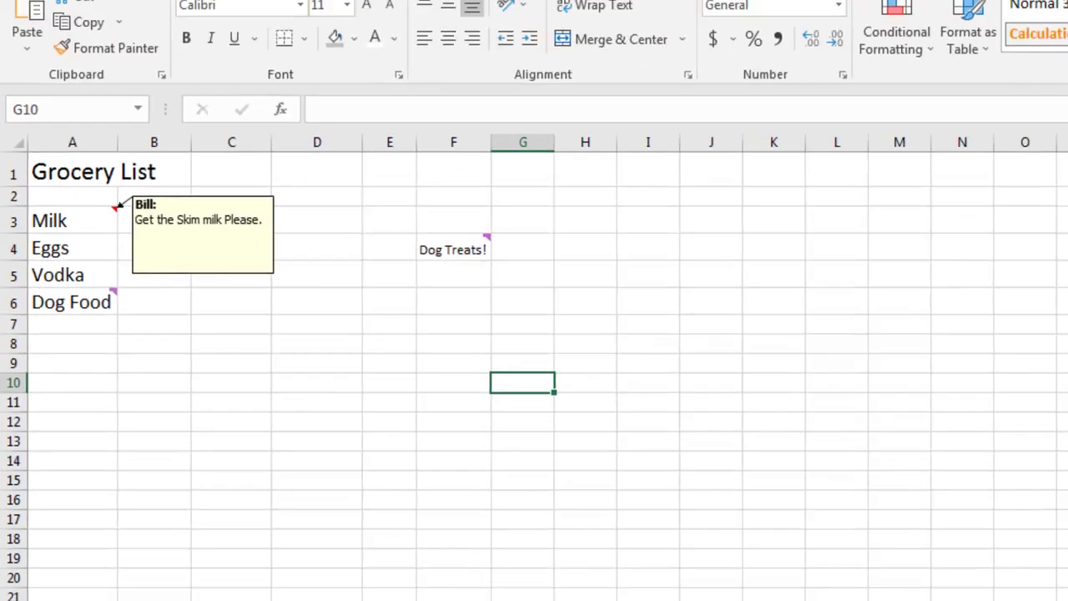
Step: Turn off Show All Notes on the Review tab so Milk's note is hidden
left_click(382, 41)
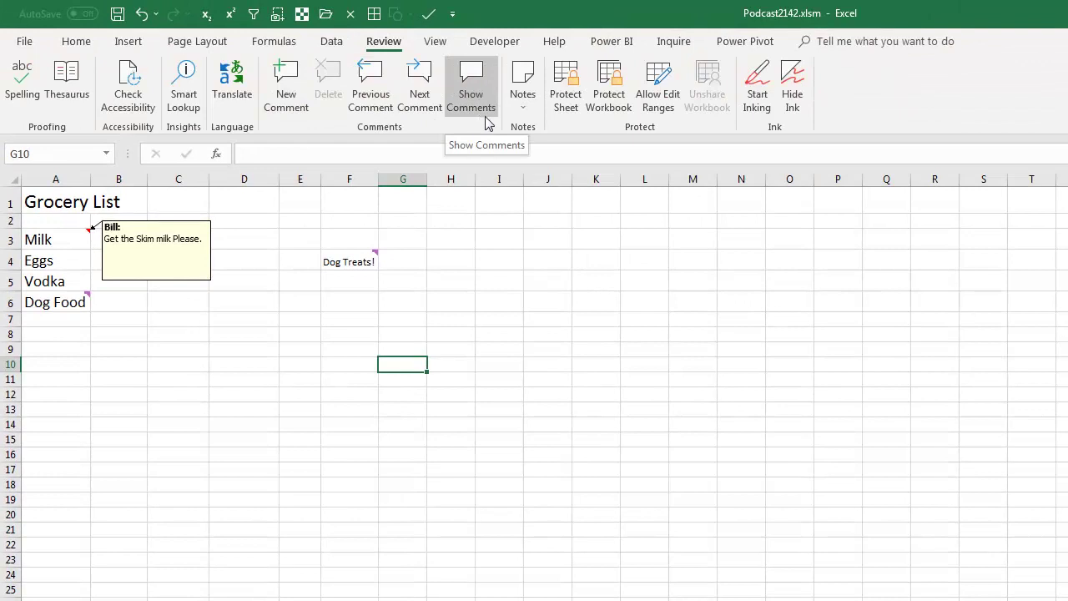
left_click(523, 110)
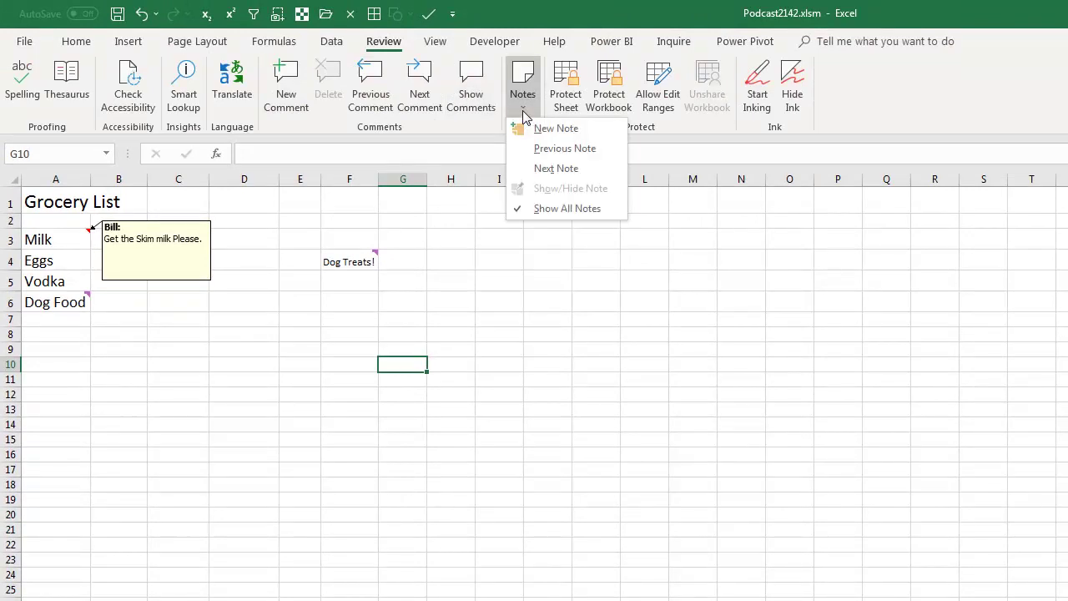
left_click(551, 210)
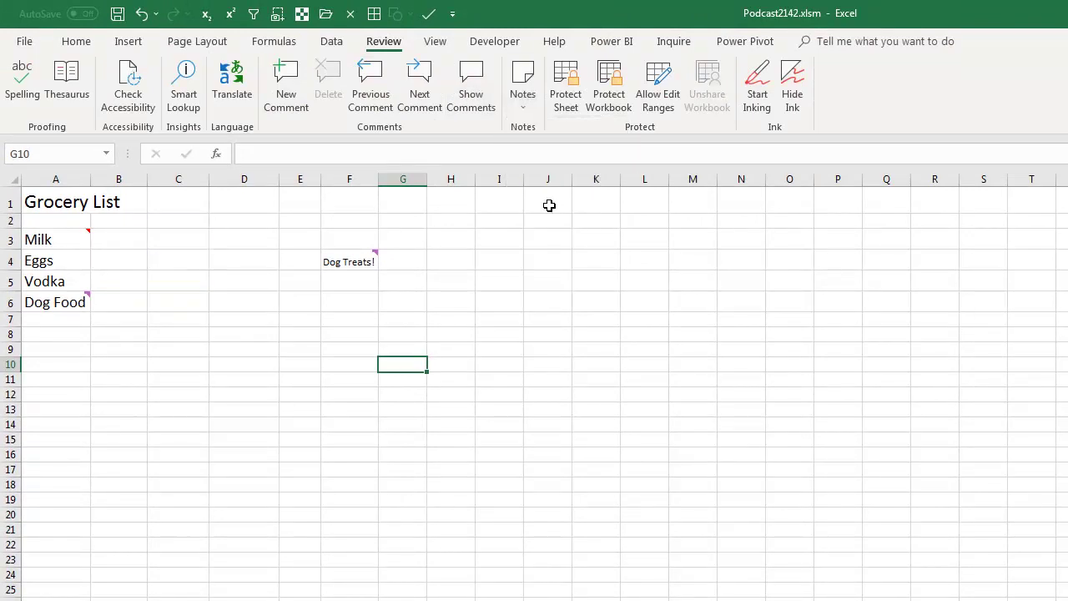
left_click(521, 92)
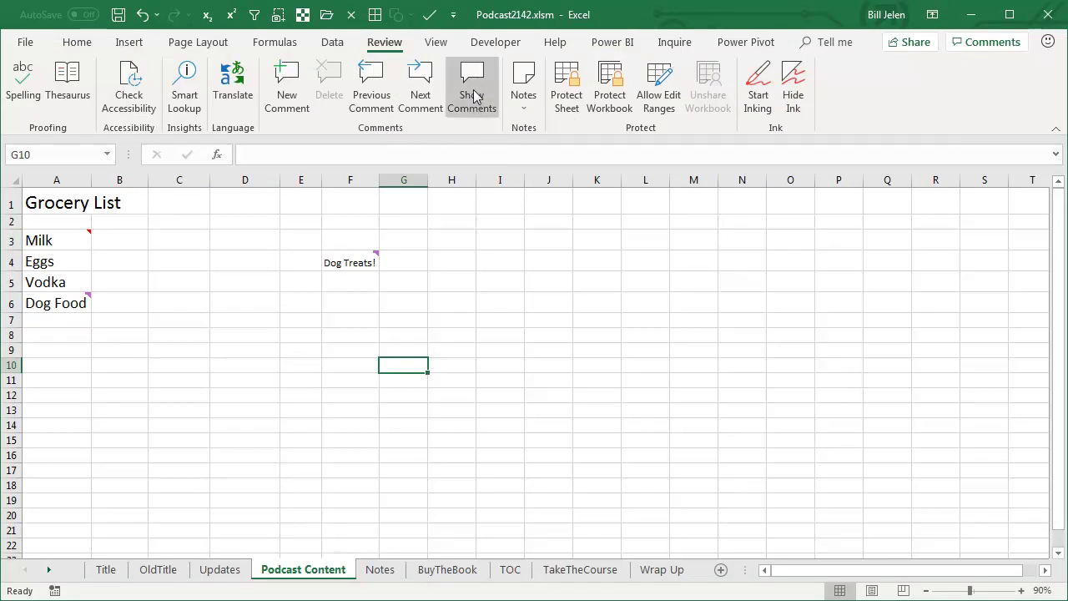
Step: Open the Comments pane and expand the Dog Food and Dog Treats threads
left_click(472, 92)
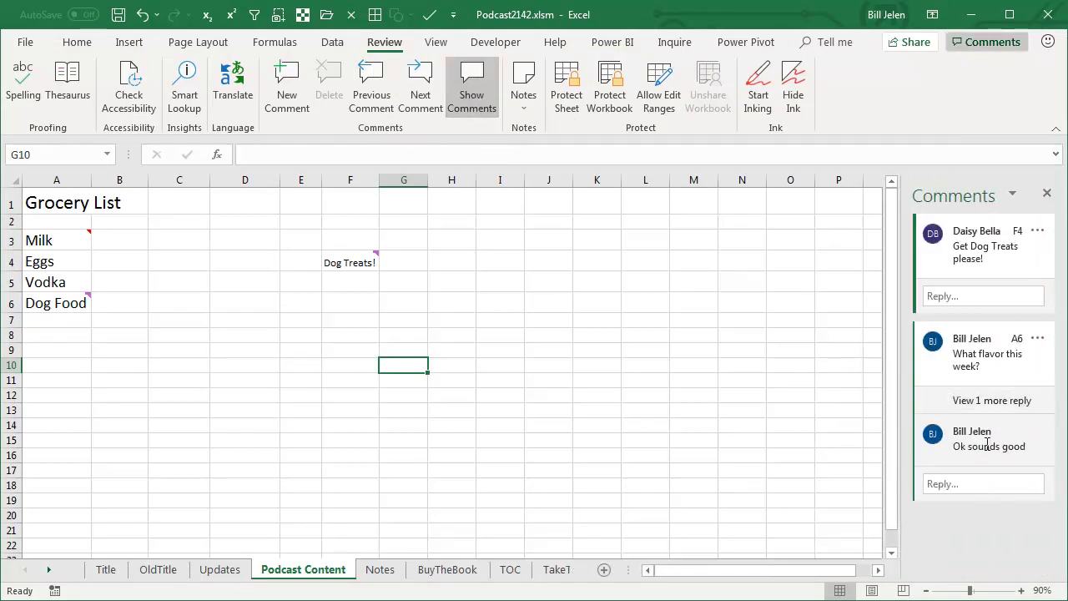
left_click(987, 342)
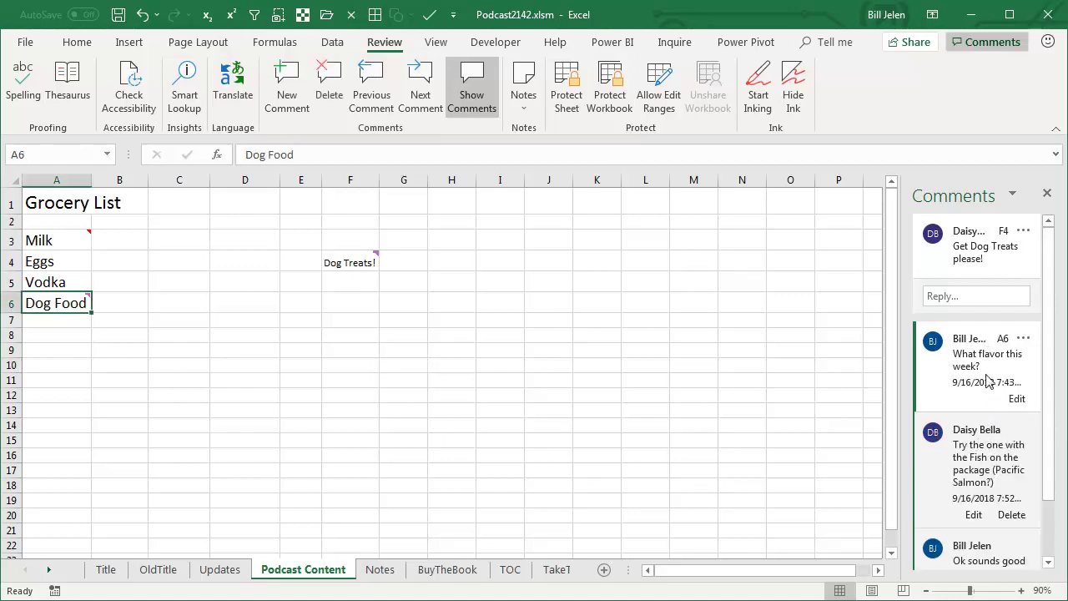
left_click(986, 242)
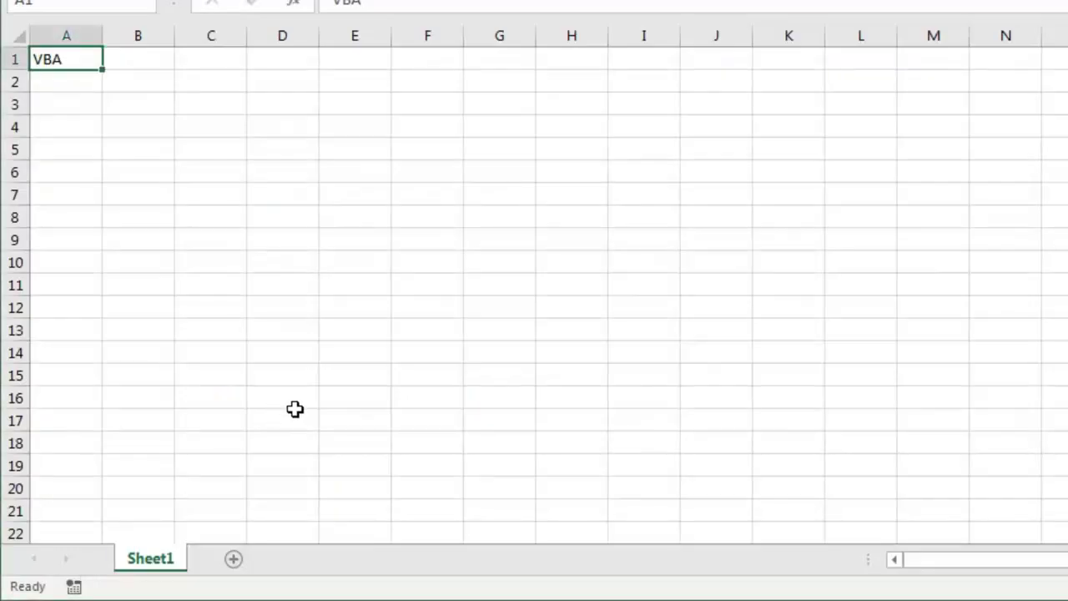
Step: Start a macro recording, comment 'This is a new comment' on A1, and reply 'Here is Reply # 1'
left_click(73, 586)
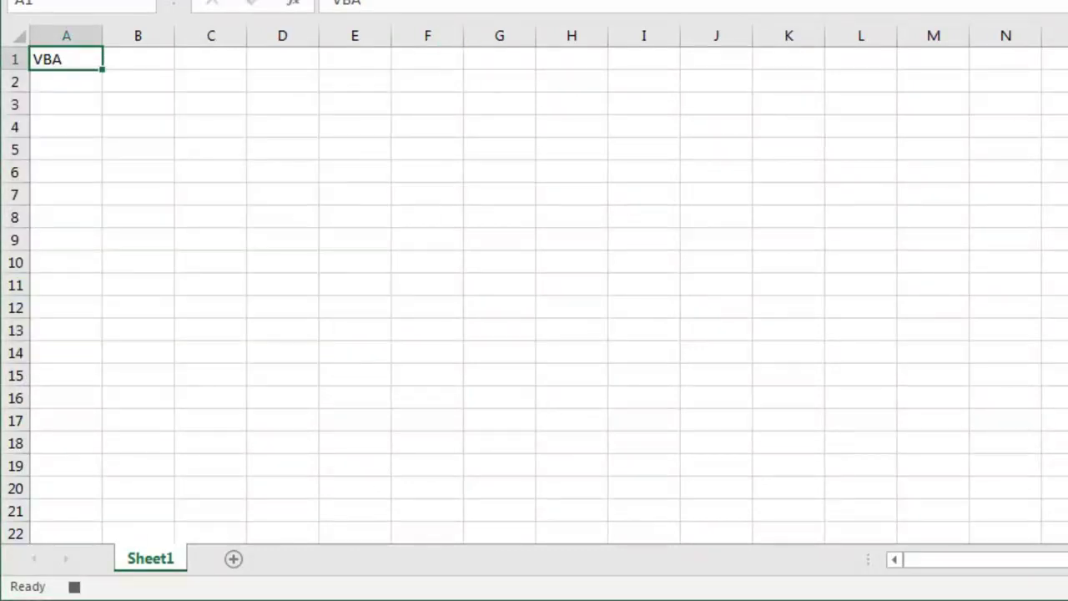
key("shift+F2")
type("This is a new comment")
key("ctrl+Return")
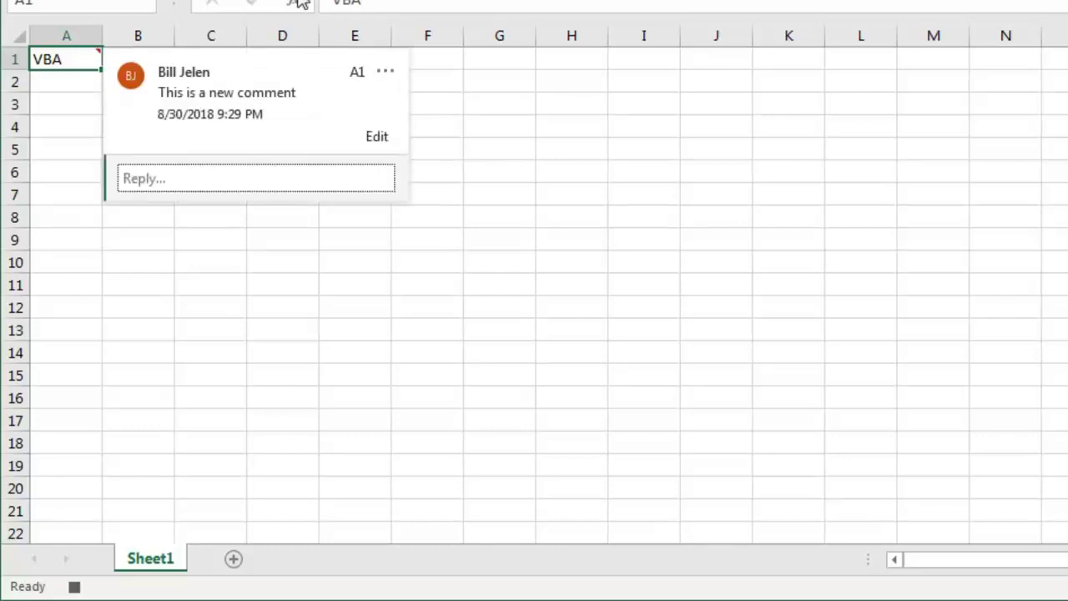
left_click(196, 179)
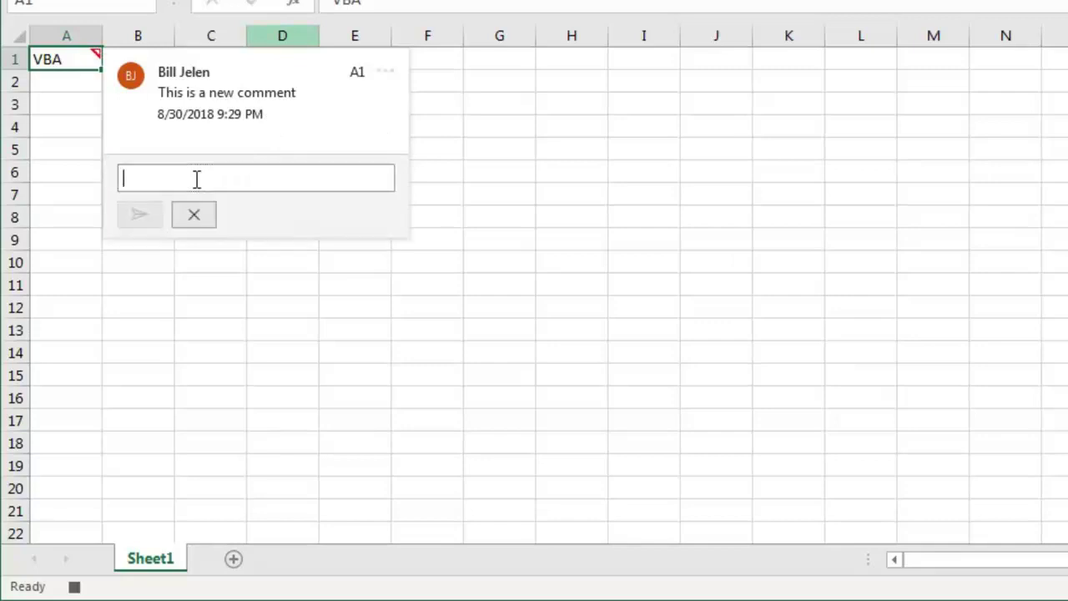
type("Here is Reply # 1")
left_click(142, 219)
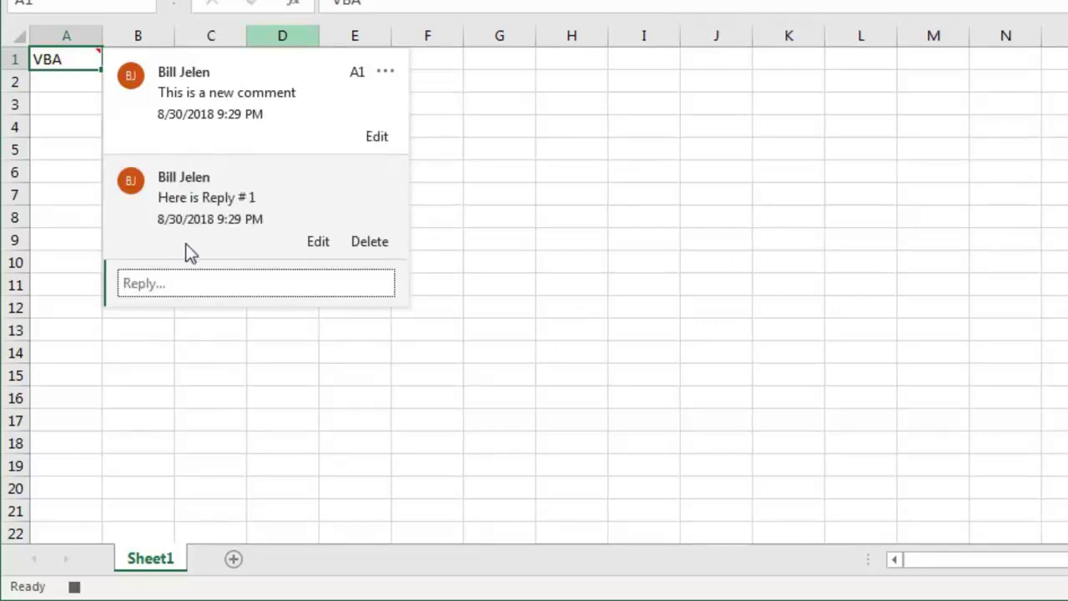
Step: Append 'Edited.' to the A1 comment and post the reply 'This is Reply #2'
left_click(379, 138)
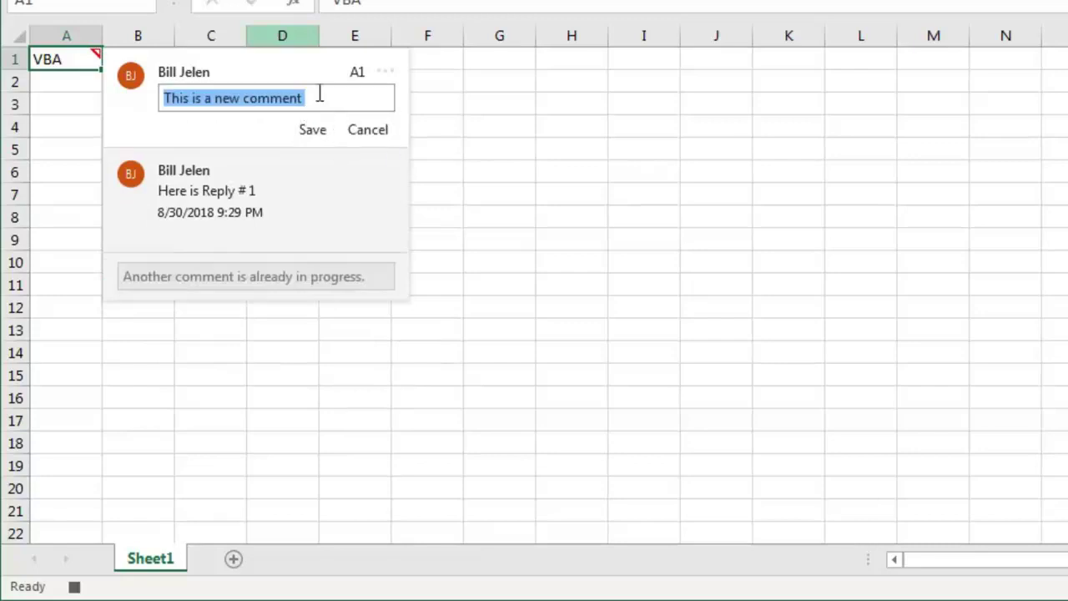
left_click(324, 97)
type("Edited.")
left_click(311, 130)
left_click(151, 282)
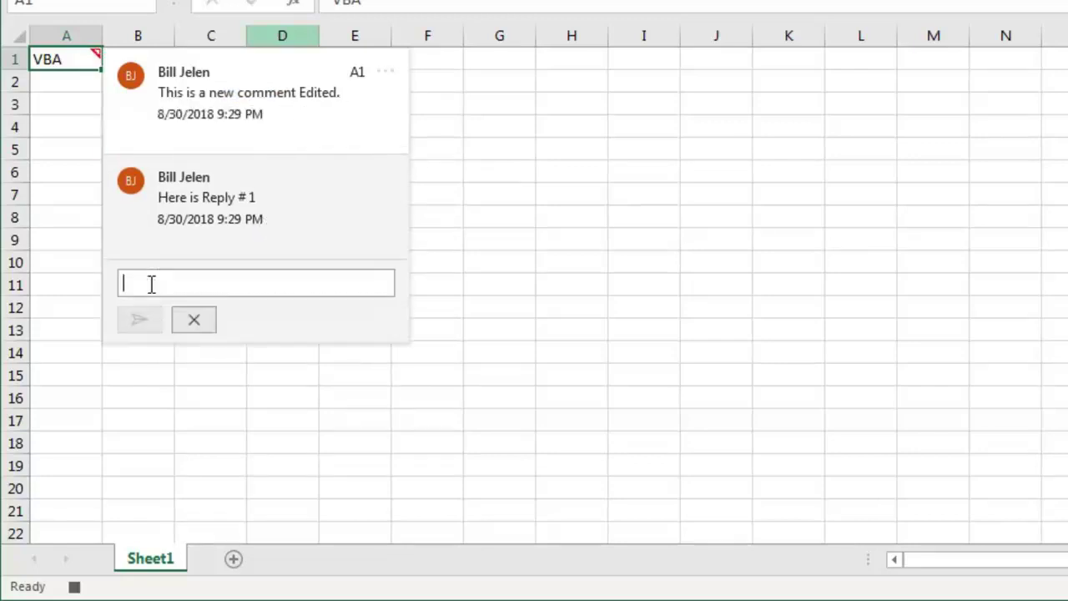
type("This is Reply #2")
key("ctrl+Return")
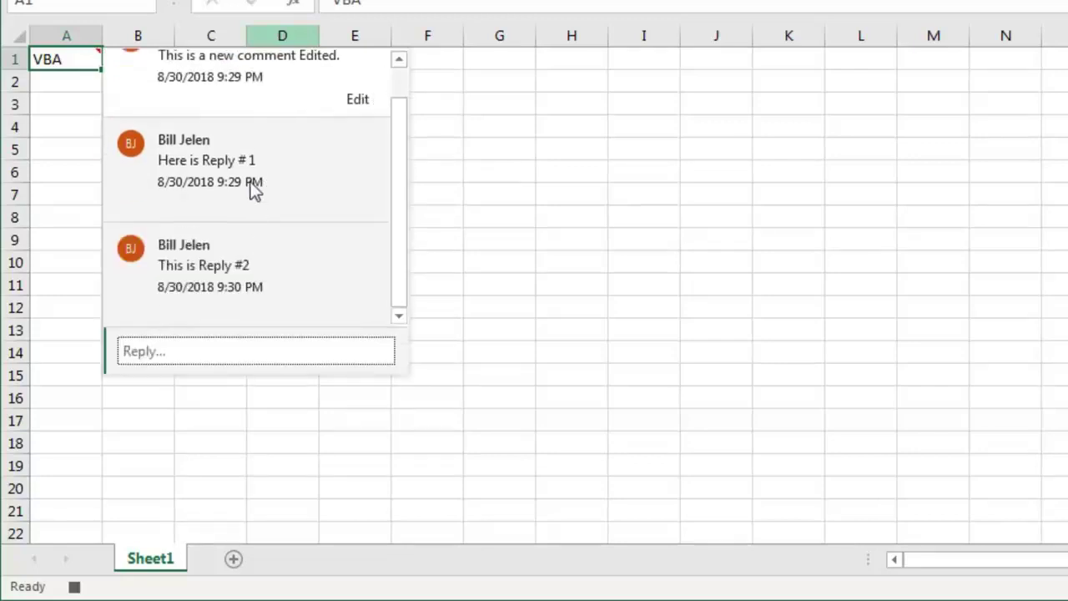
Step: Append 'Edited' to the first reply and save it
left_click(297, 205)
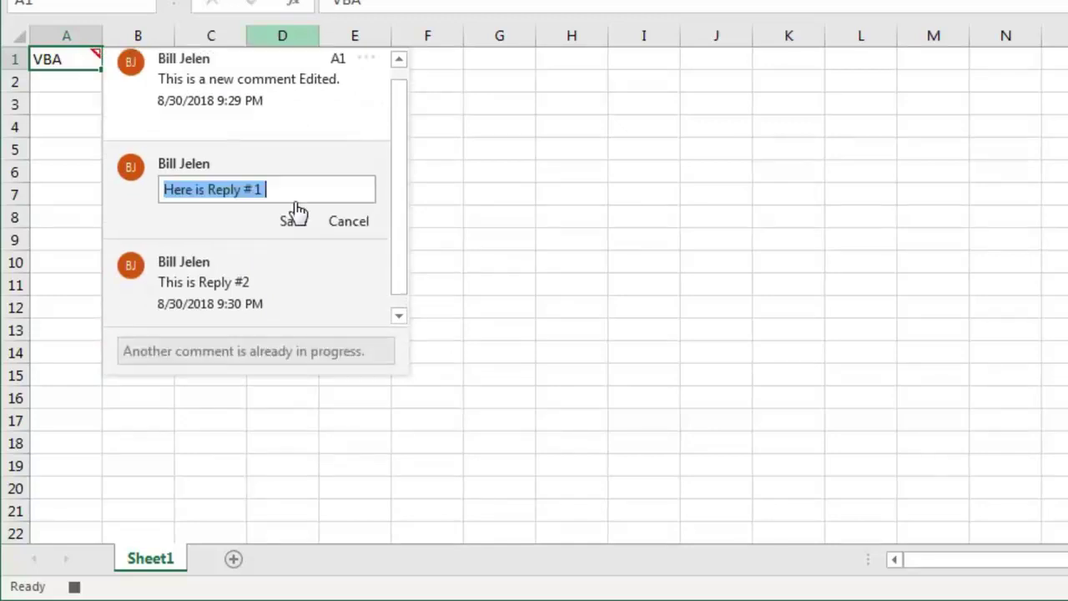
left_click(295, 187)
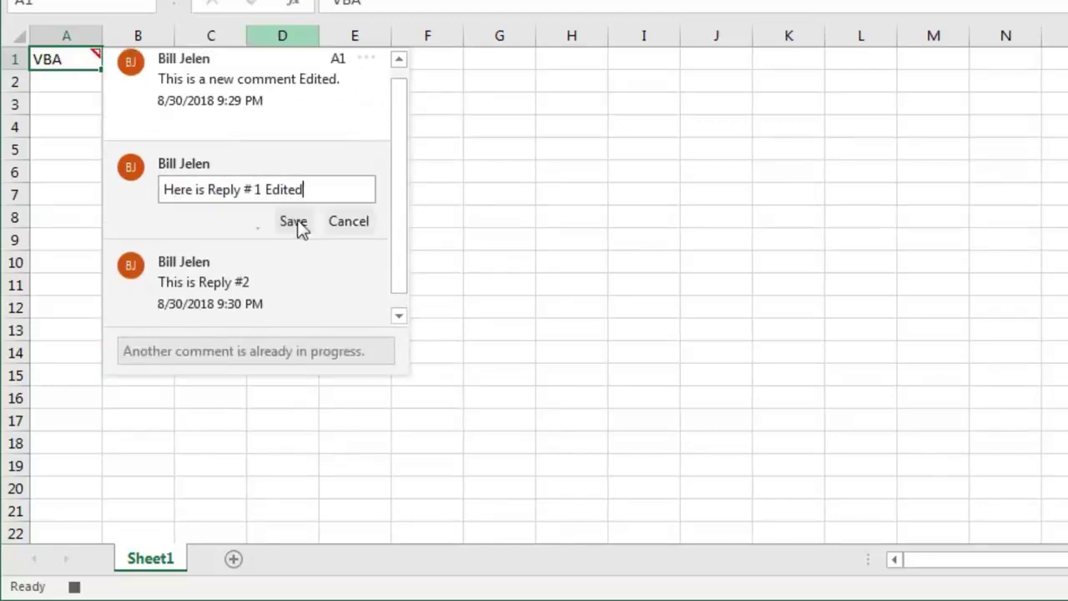
type("Edited")
left_click(296, 222)
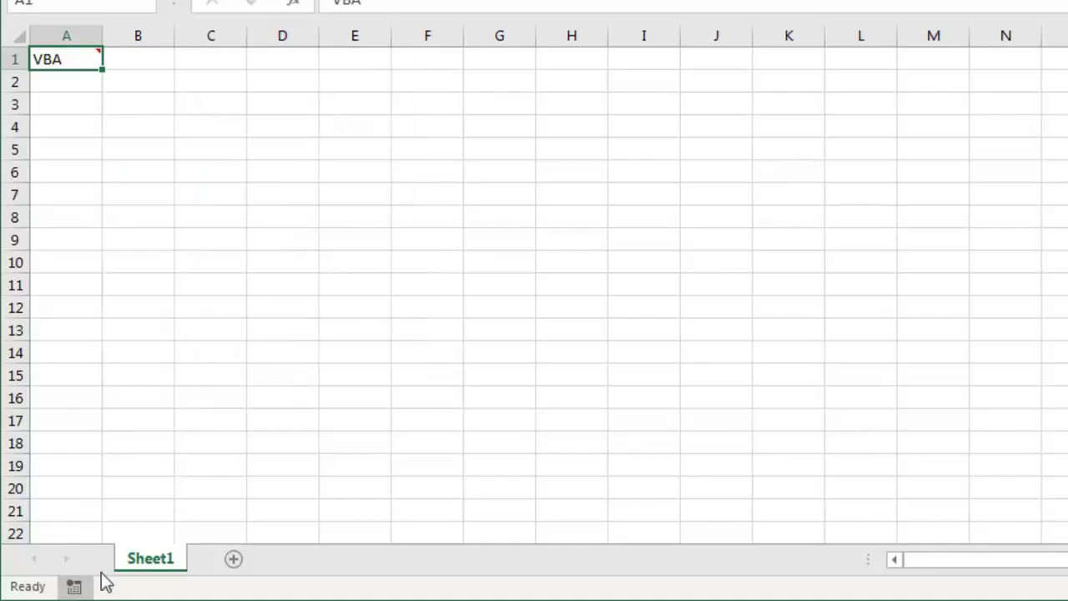